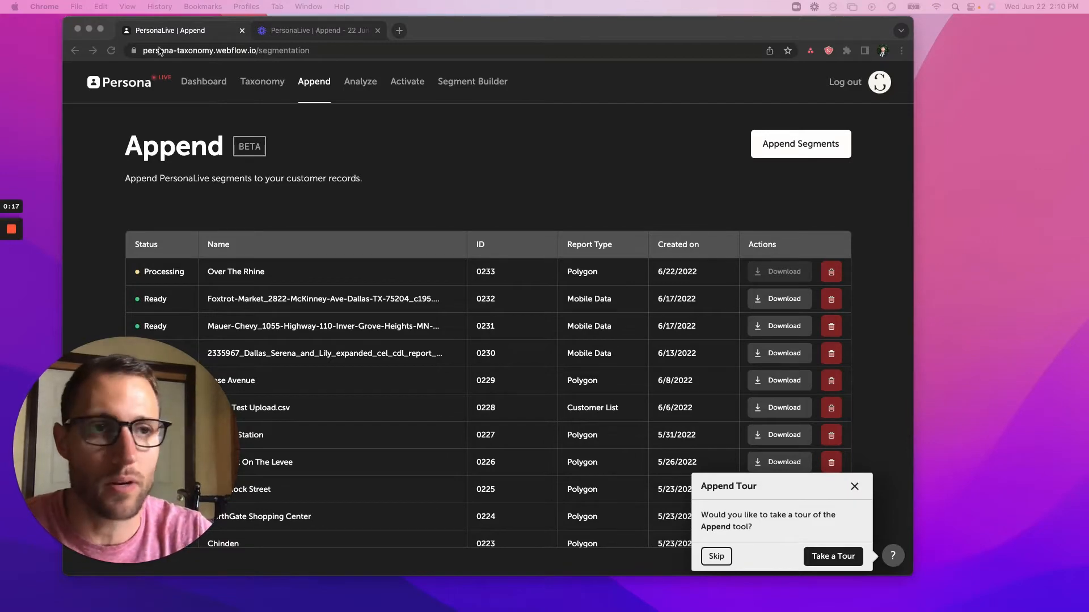
Start a new segmentation report and search for Over-the-Rhine, Cincinnati.
left_click(777, 151)
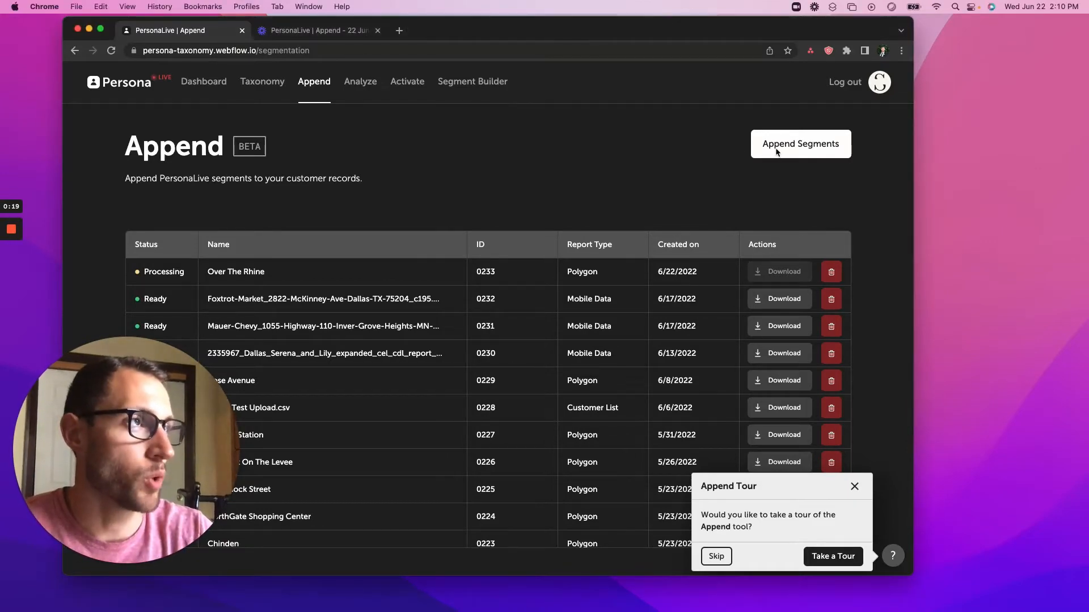
left_click(777, 150)
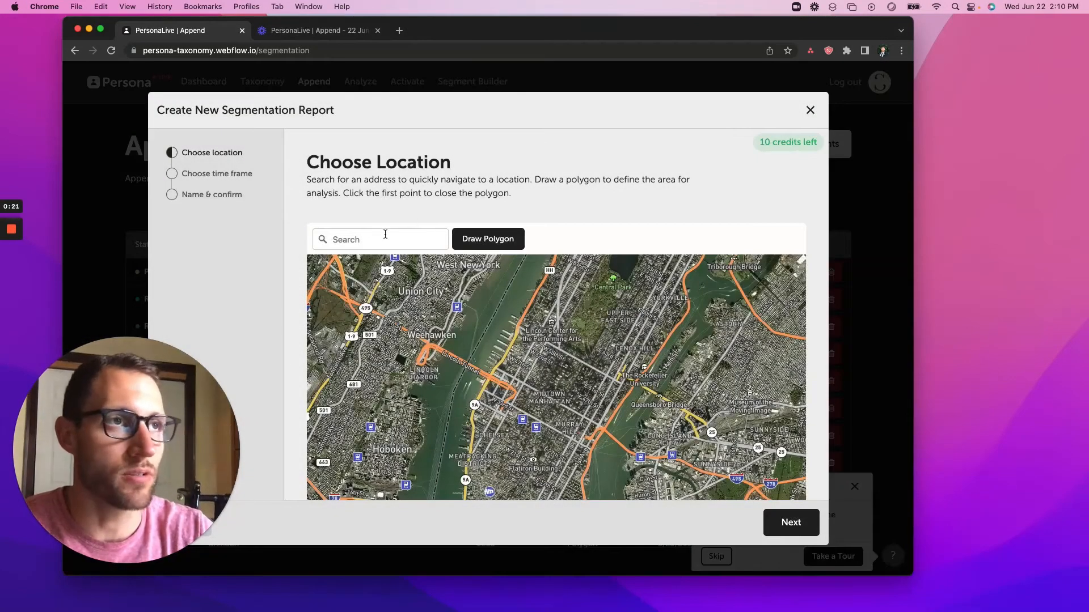
left_click(378, 238)
type("ov")
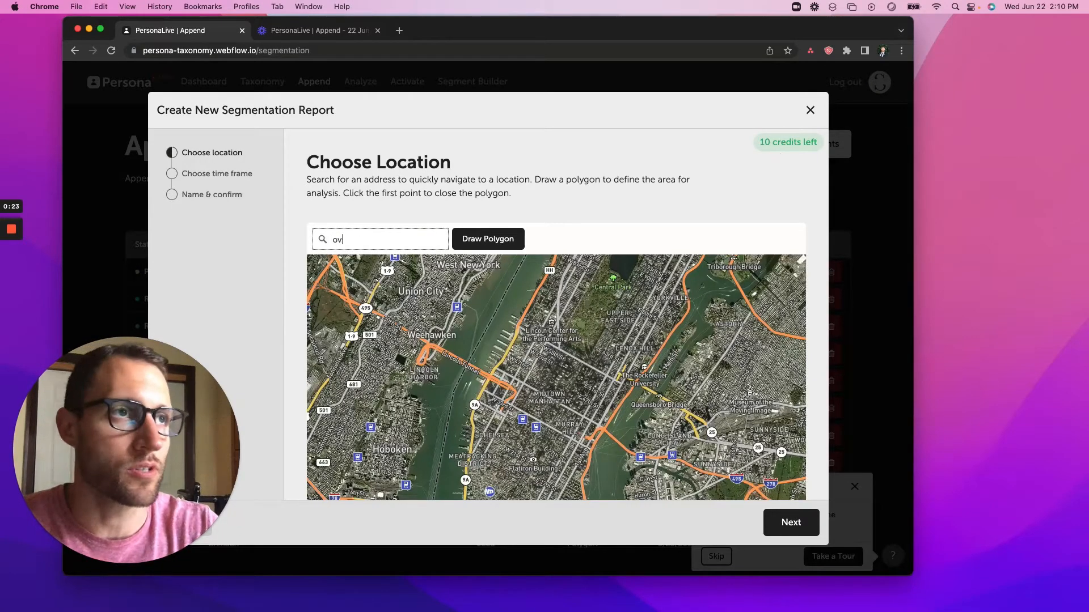
type("er the rhine")
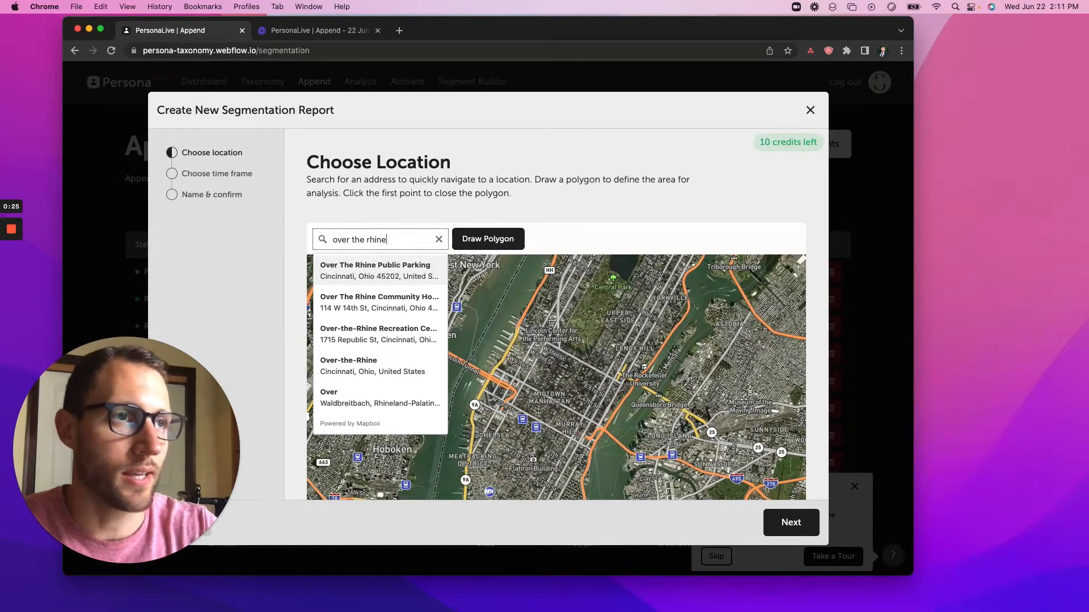
left_click(368, 363)
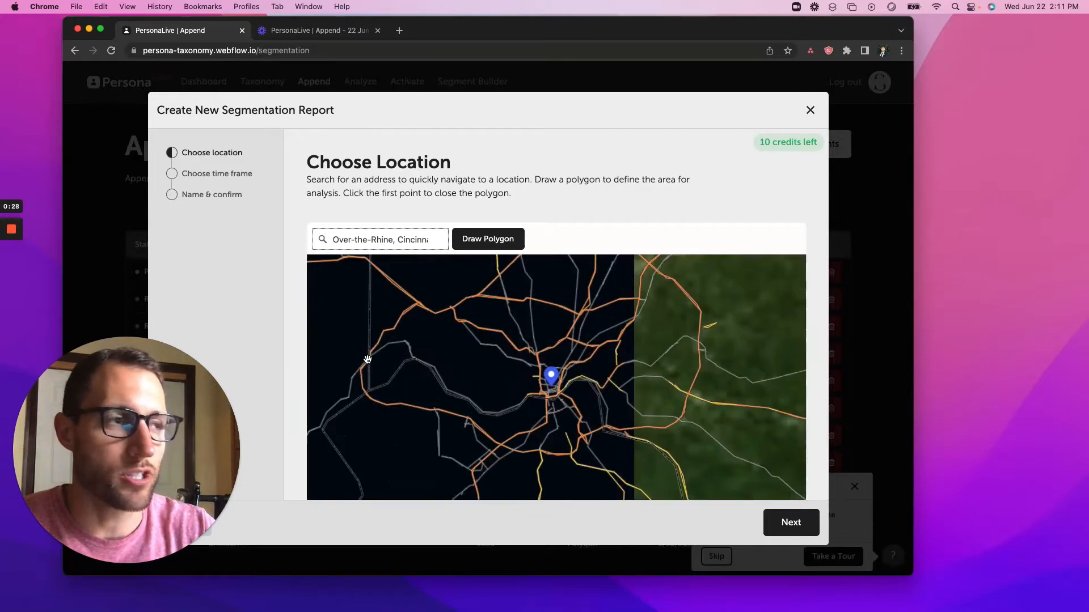
Zoom in and pan the map to frame the Over-the-Rhine neighbourhood.
scroll(540, 386, "up", 10)
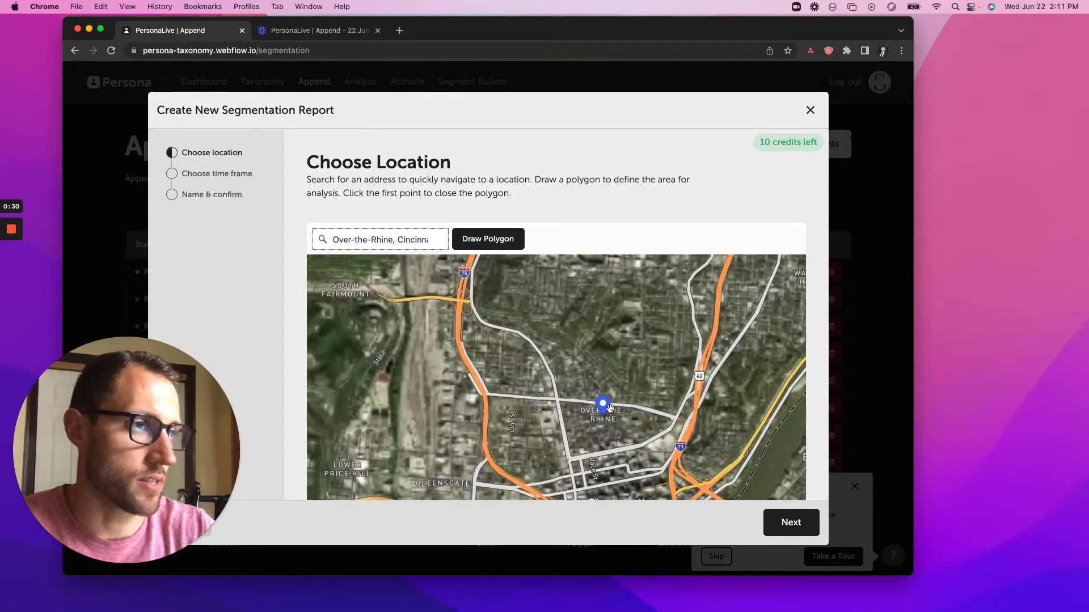
scroll(608, 399, "up", 2)
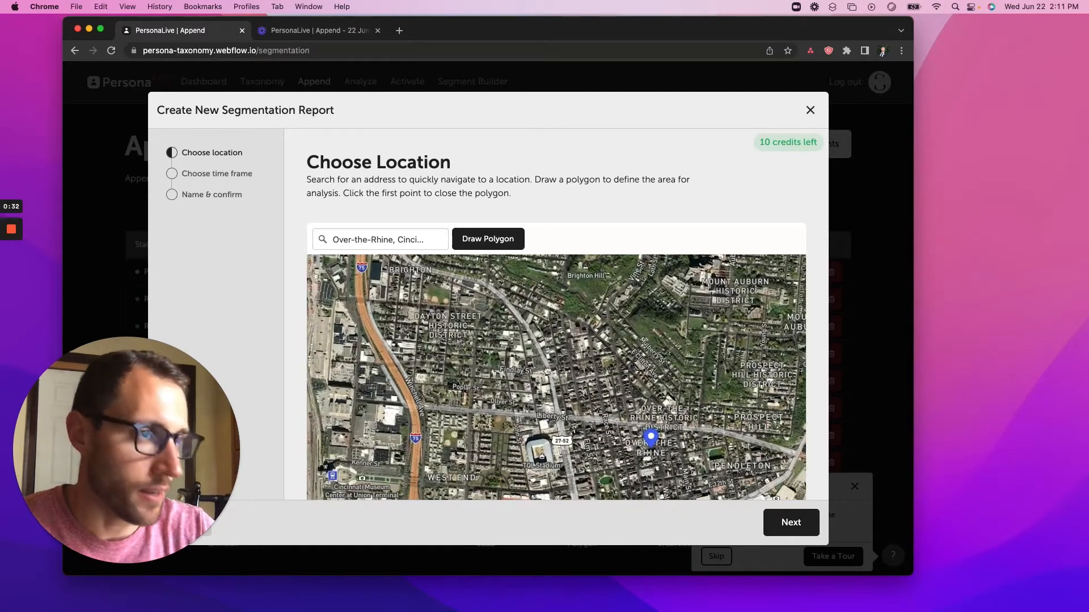
left_click_drag(652, 460, 537, 379)
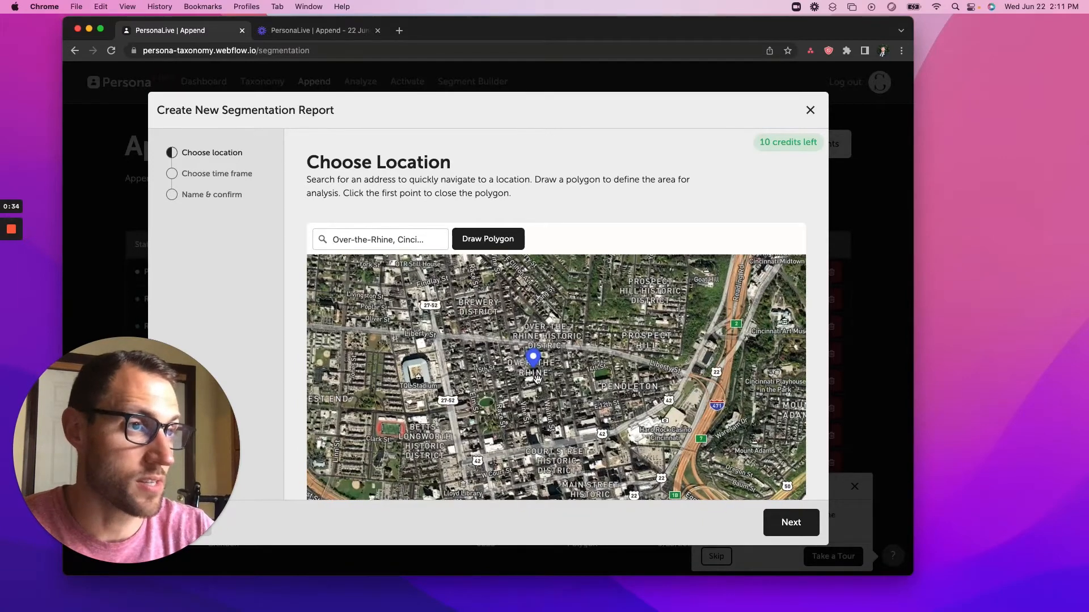
scroll(537, 380, "up", 3)
left_click_drag(567, 365, 565, 364)
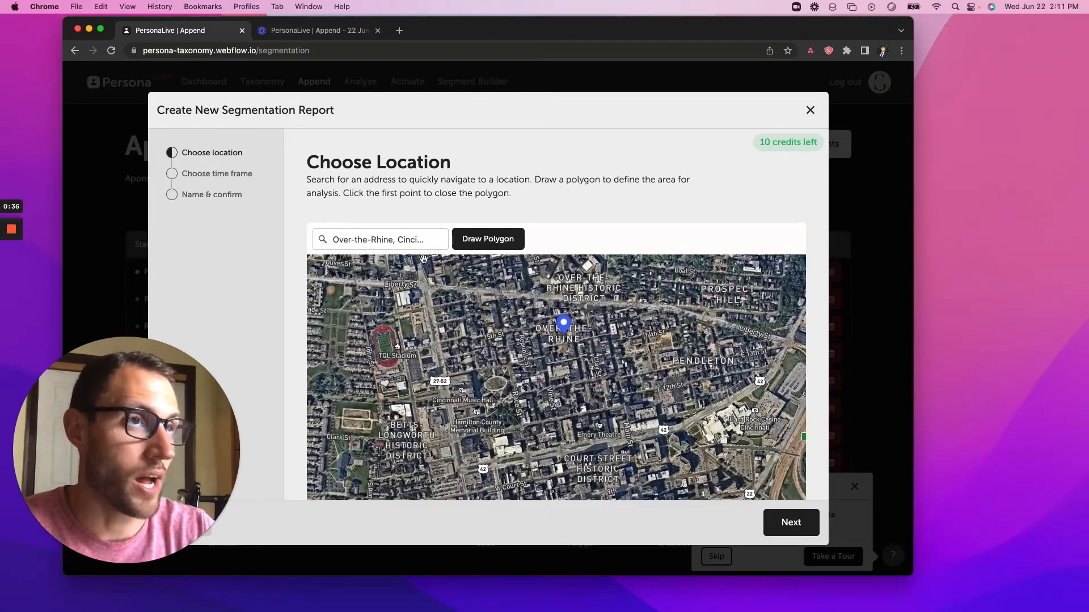
Draw a four-corner polygon around central Over-the-Rhine, closing it on the first corner.
left_click(471, 245)
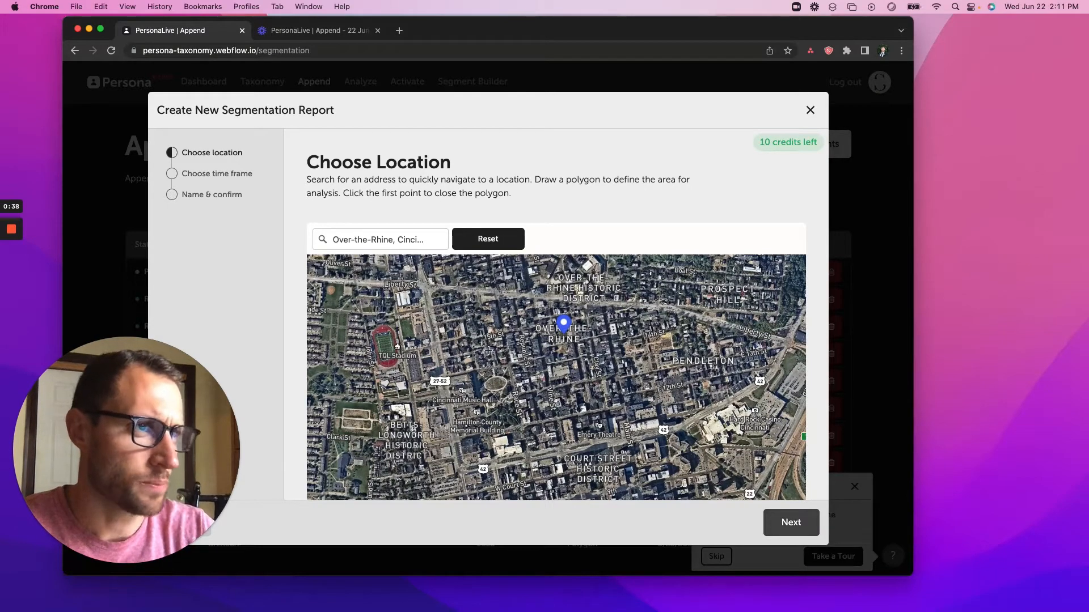
left_click(487, 431)
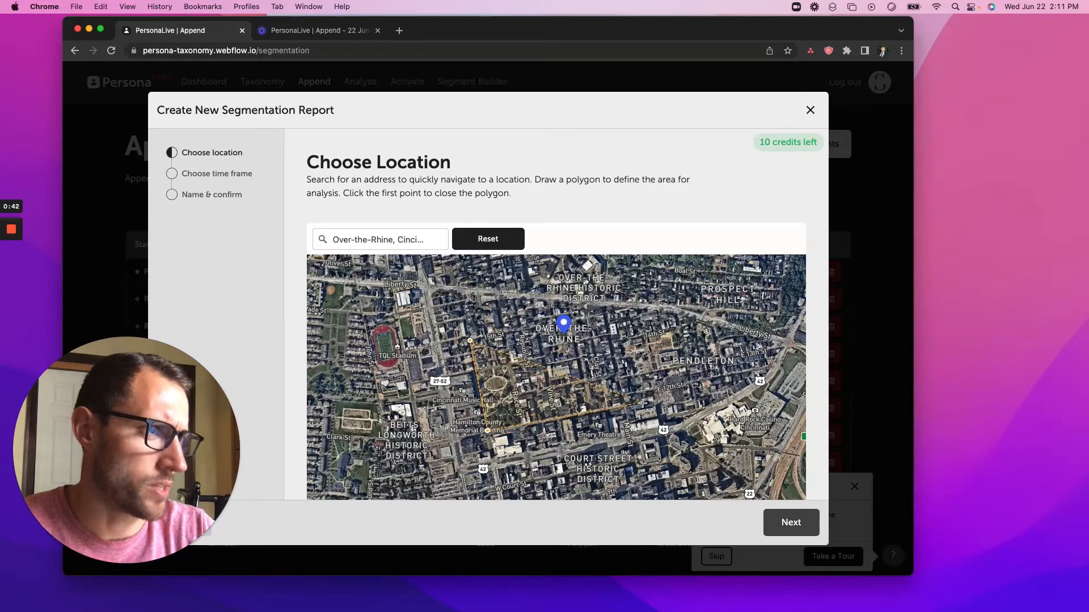
left_click(632, 402)
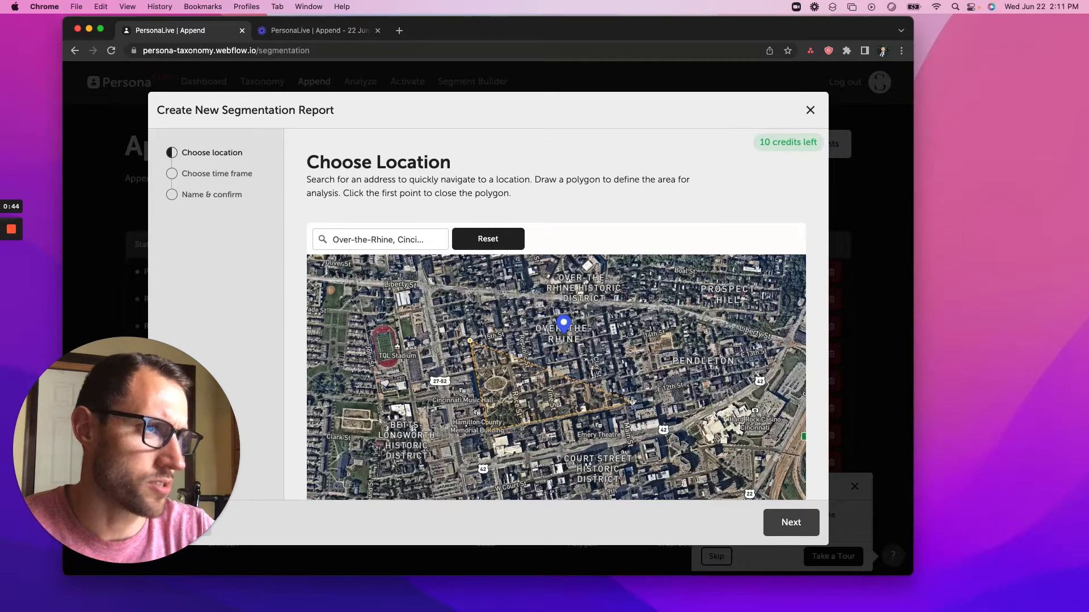
left_click(602, 313)
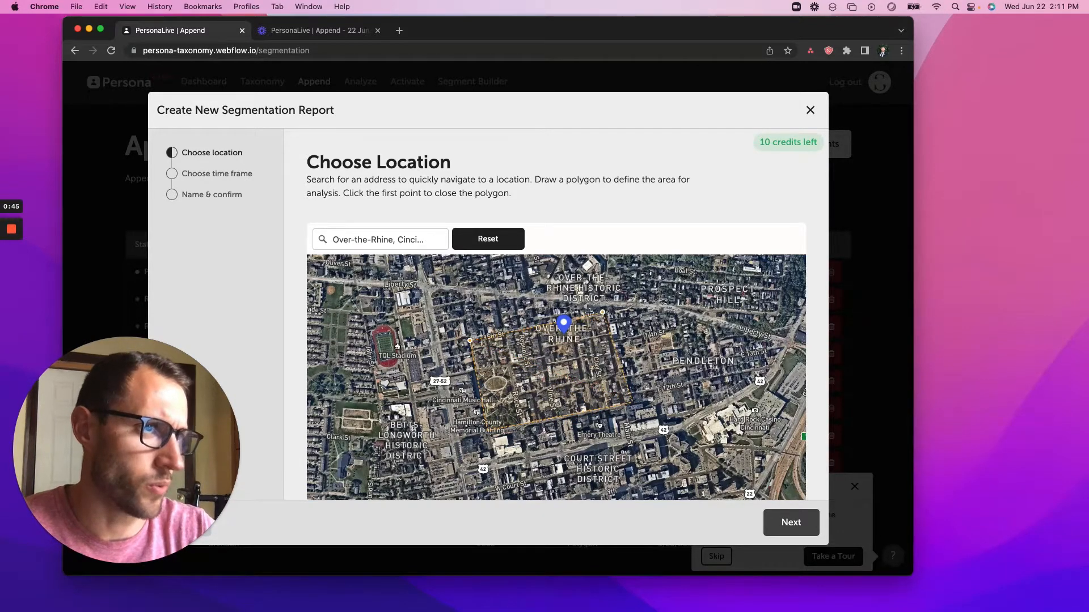
left_click(471, 340)
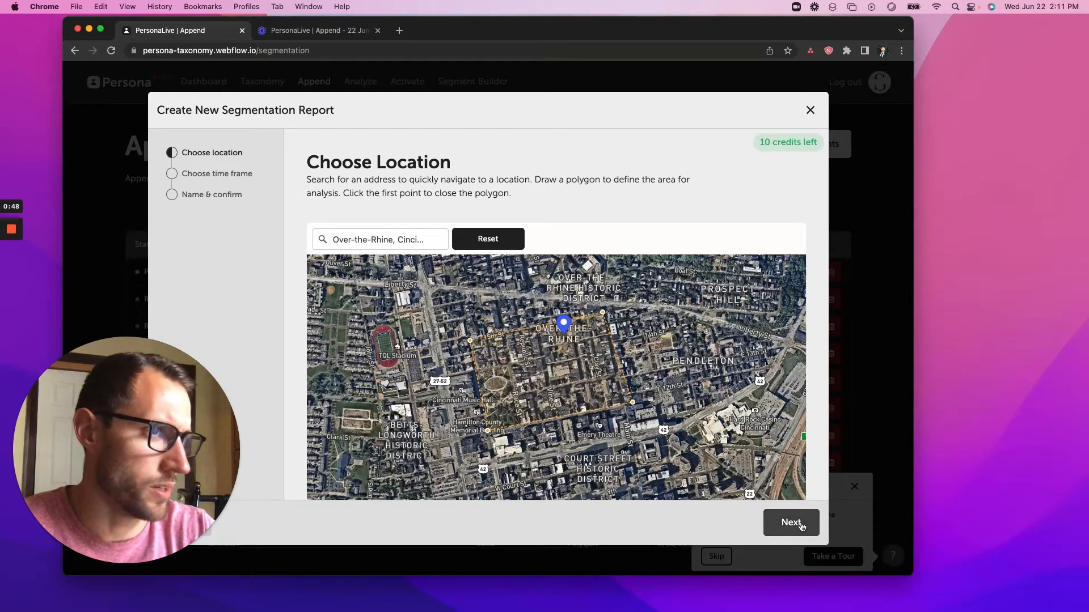
Keep the 12-month visitation range and name the location 'Over The Rhine'.
left_click(801, 527)
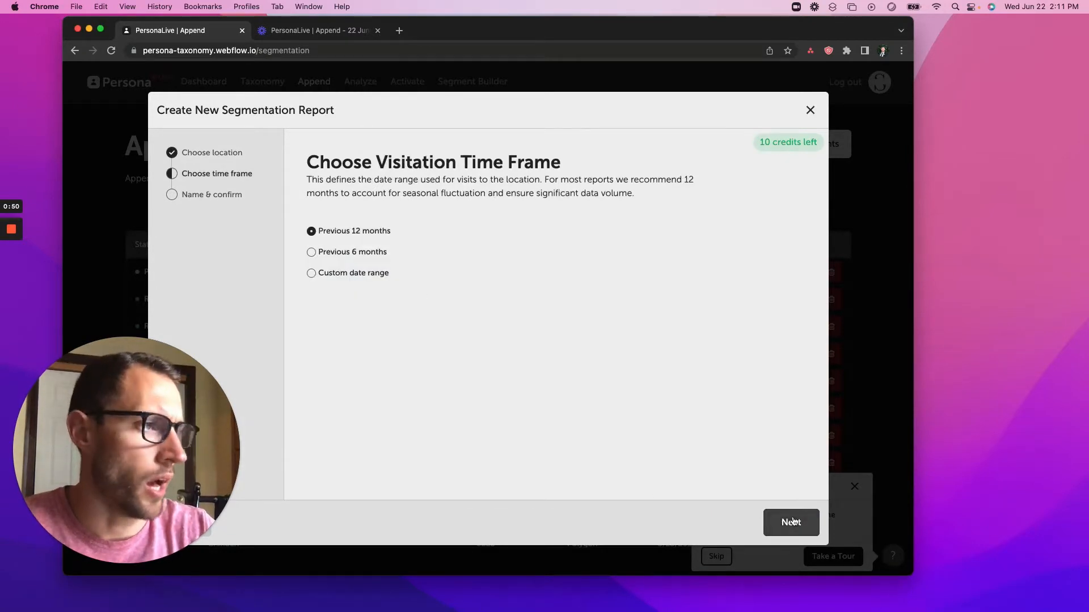
left_click(792, 522)
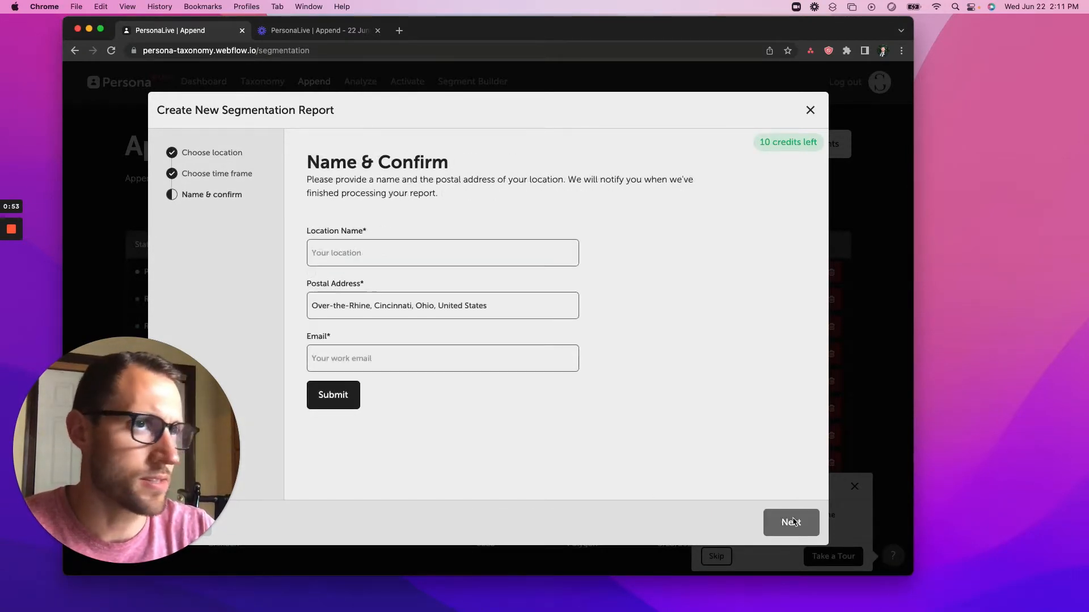
left_click(364, 253)
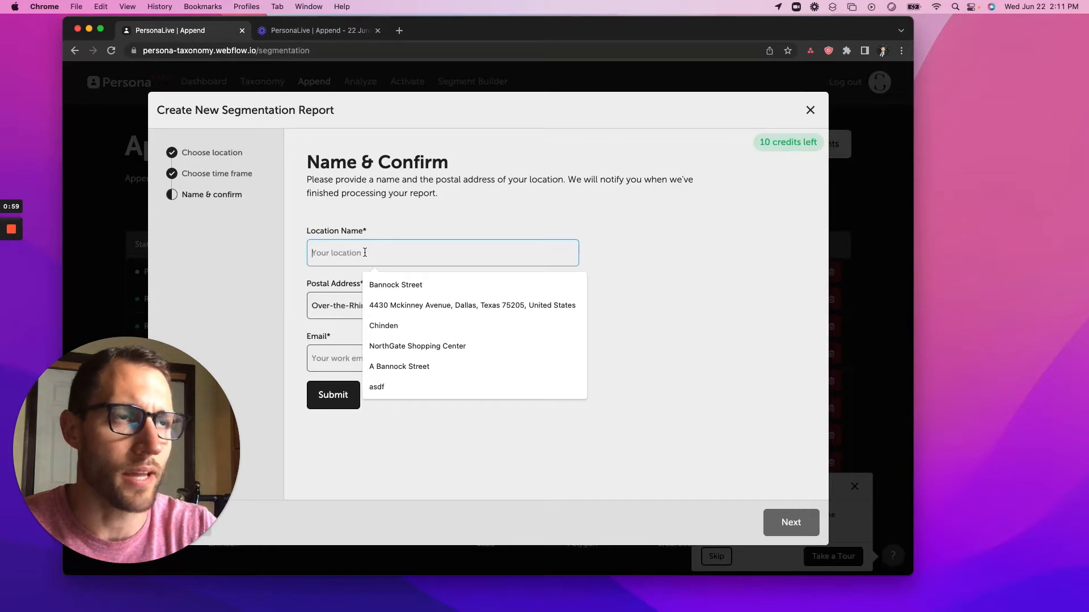
type("OVe")
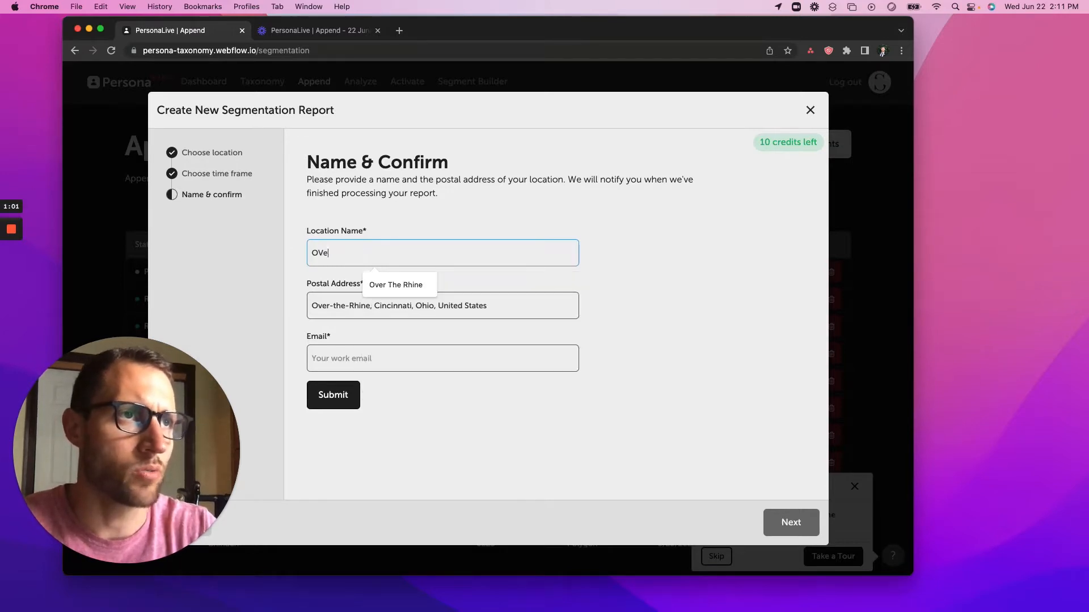
left_click(395, 284)
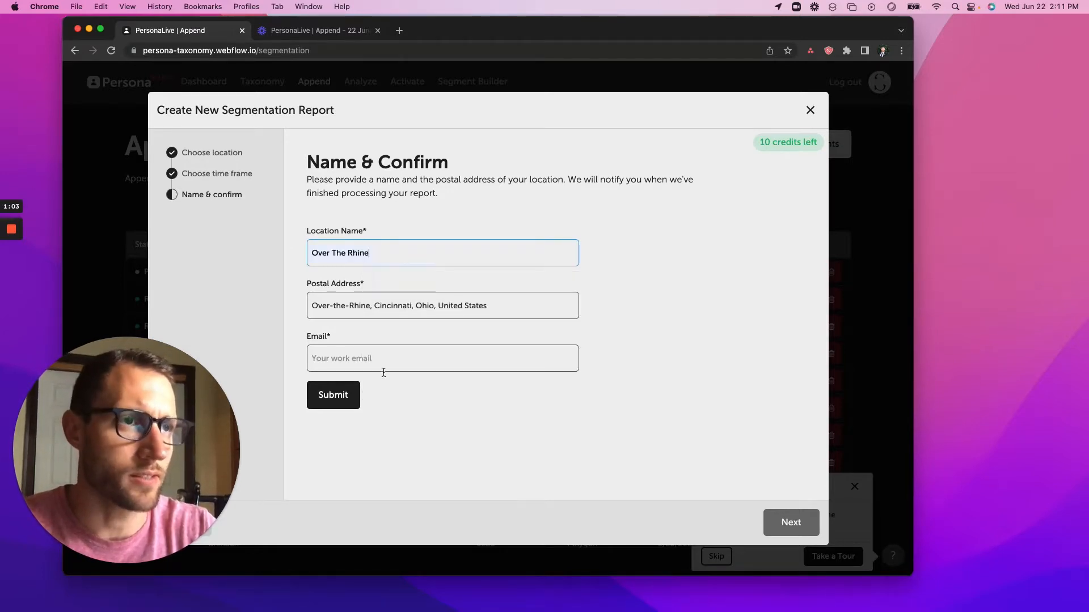
Enter the contact e-mail address and submit the location request.
left_click(368, 360)
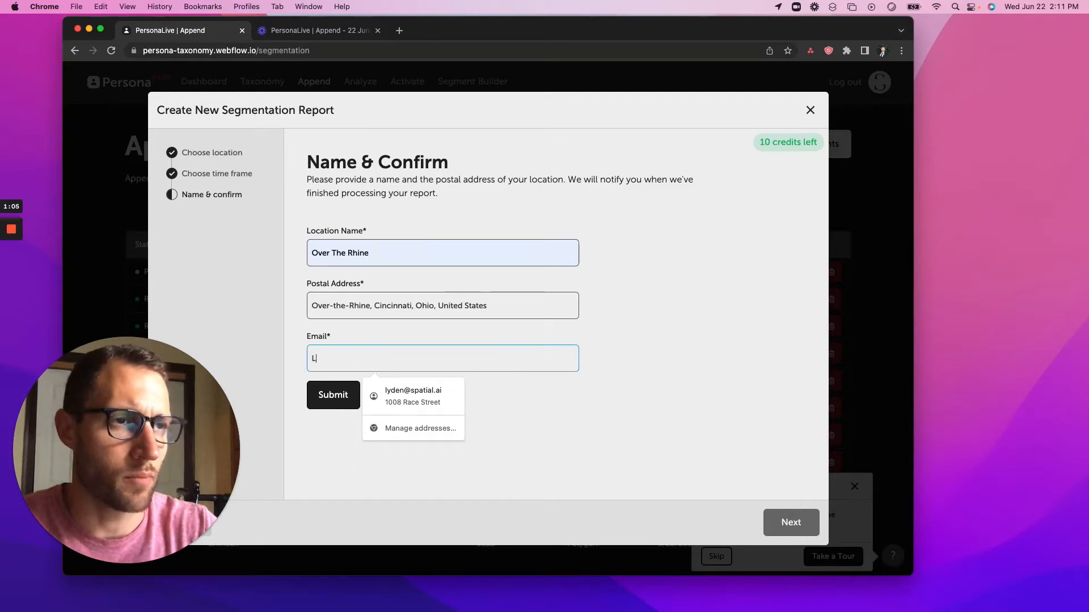
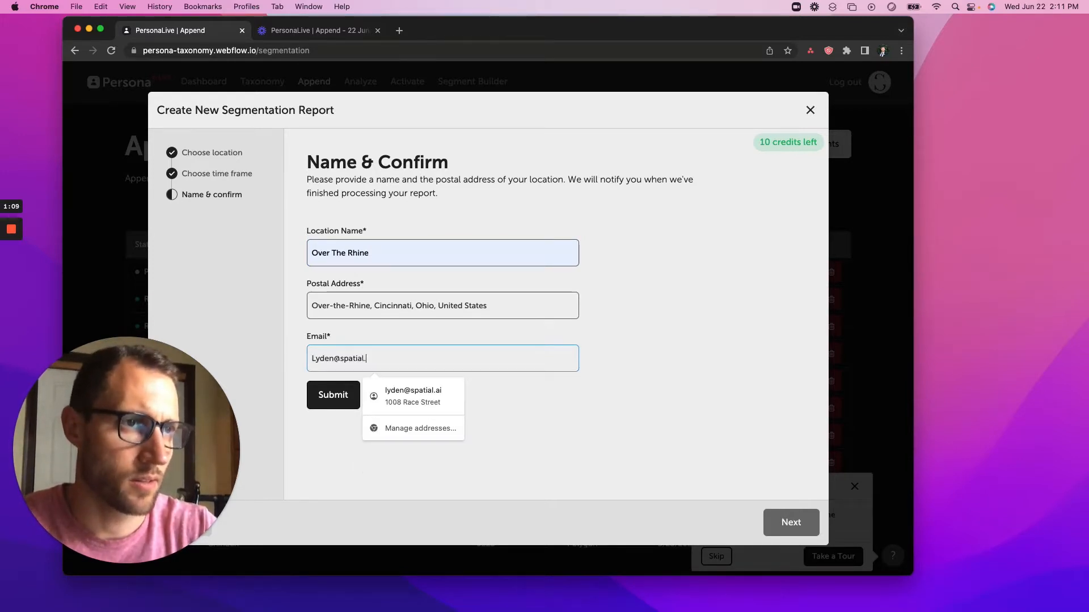
left_click(331, 404)
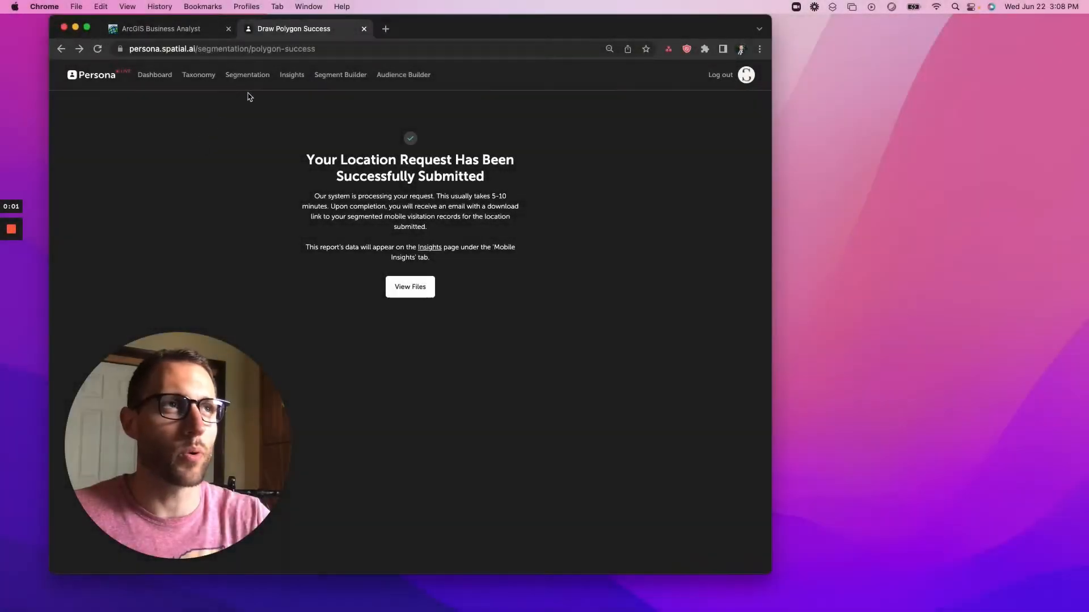
In Mobile Insights, deselect all locations and run the Families segmentation for Over-the-Rhine only.
left_click(292, 77)
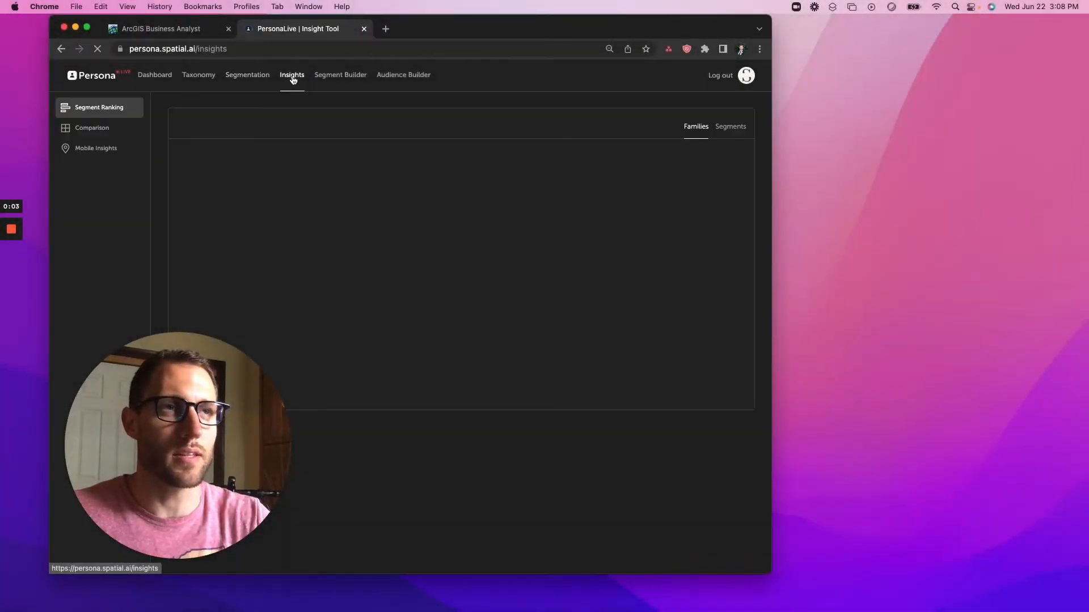
left_click(80, 152)
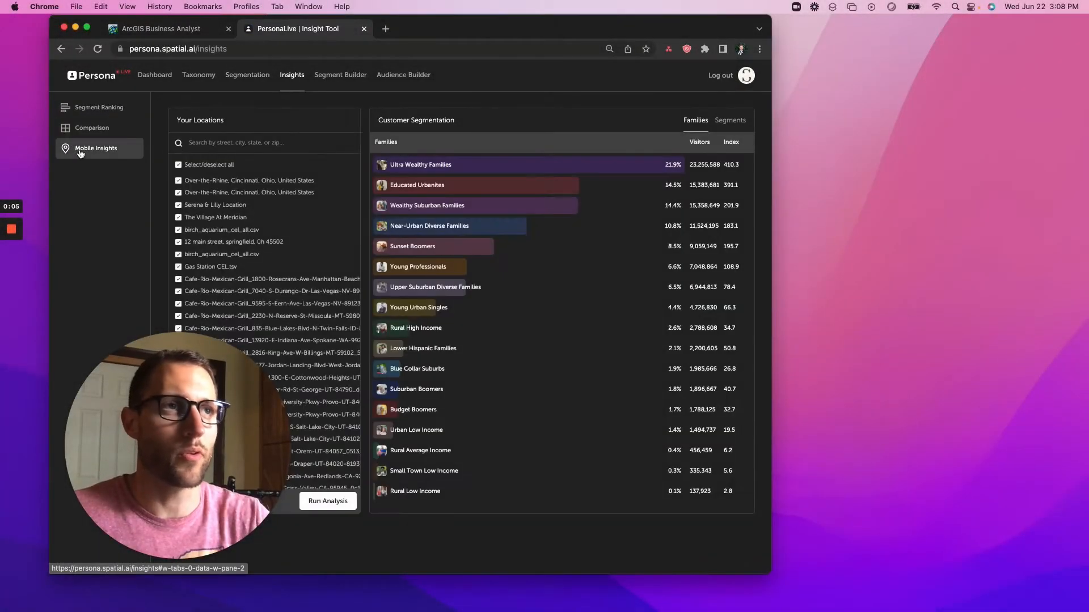
left_click(179, 165)
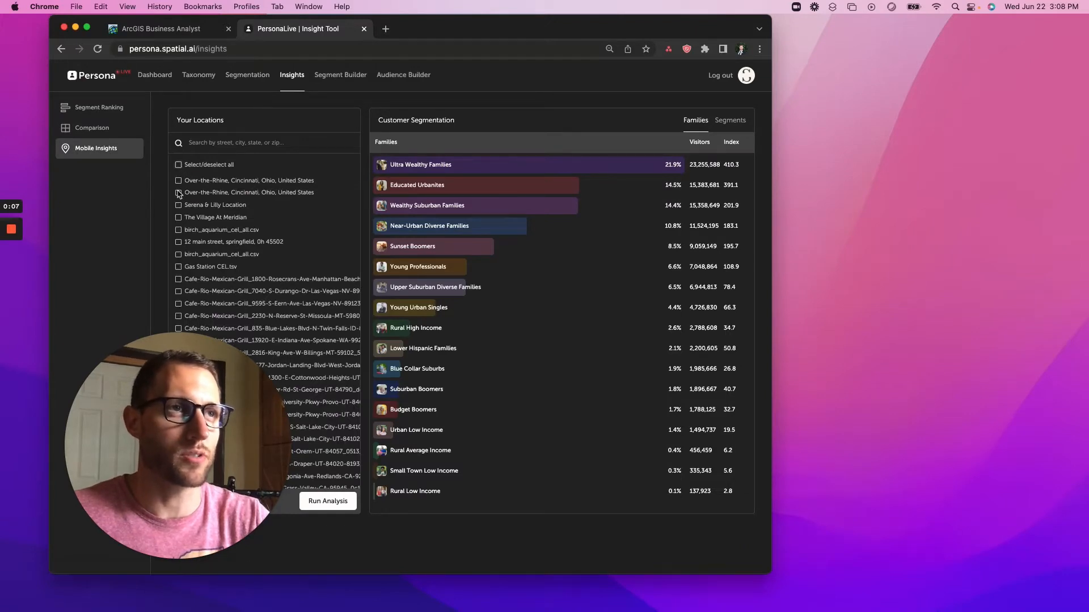
left_click(316, 501)
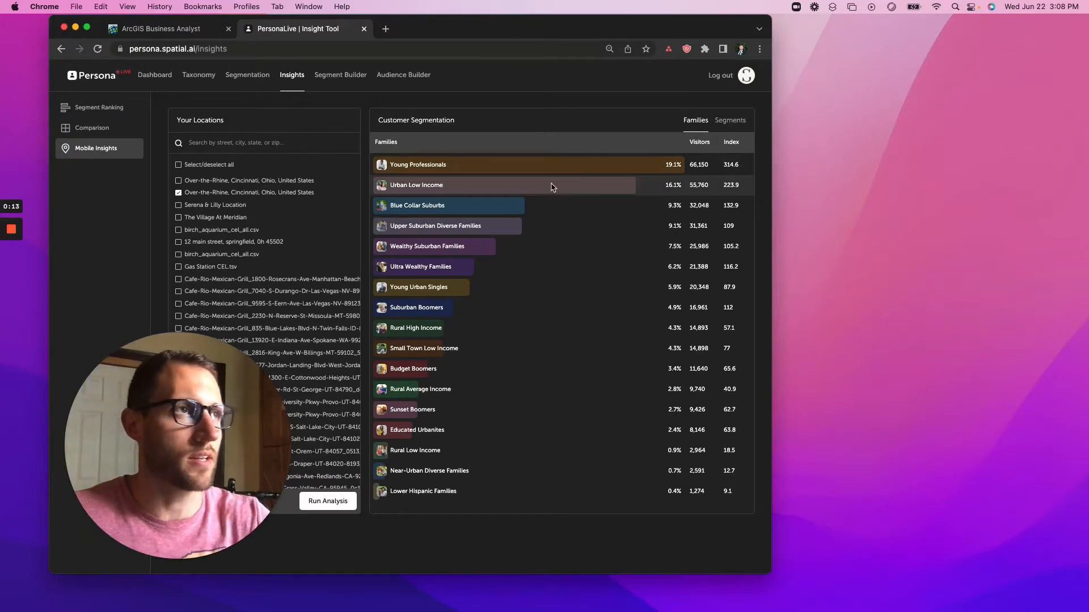
Switch to the Segments breakdown and detach the PersonaLive tab into its own window.
left_click(734, 126)
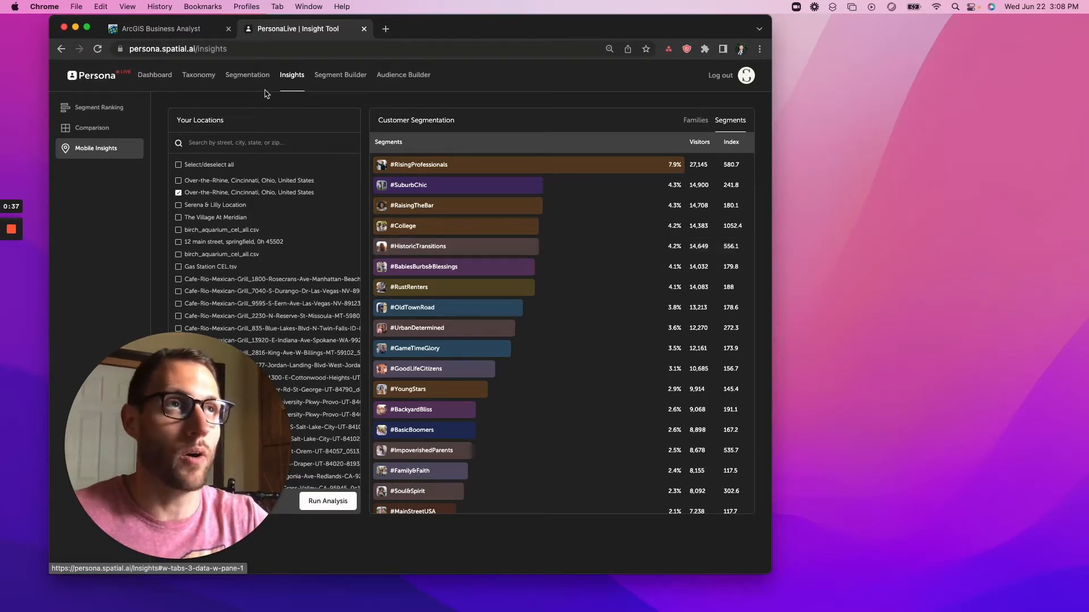
left_click_drag(277, 34, 849, 23)
Move the PersonaLive window right and bring ArcGIS Business Analyst's Suitability Analysis forward.
left_click_drag(638, 35, 673, 35)
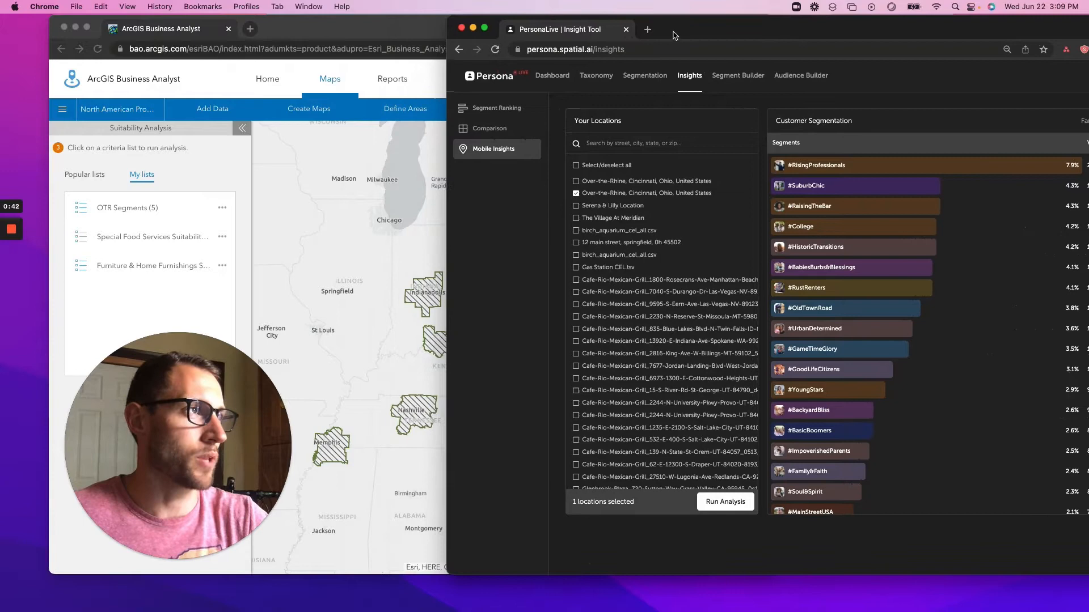
left_click(331, 33)
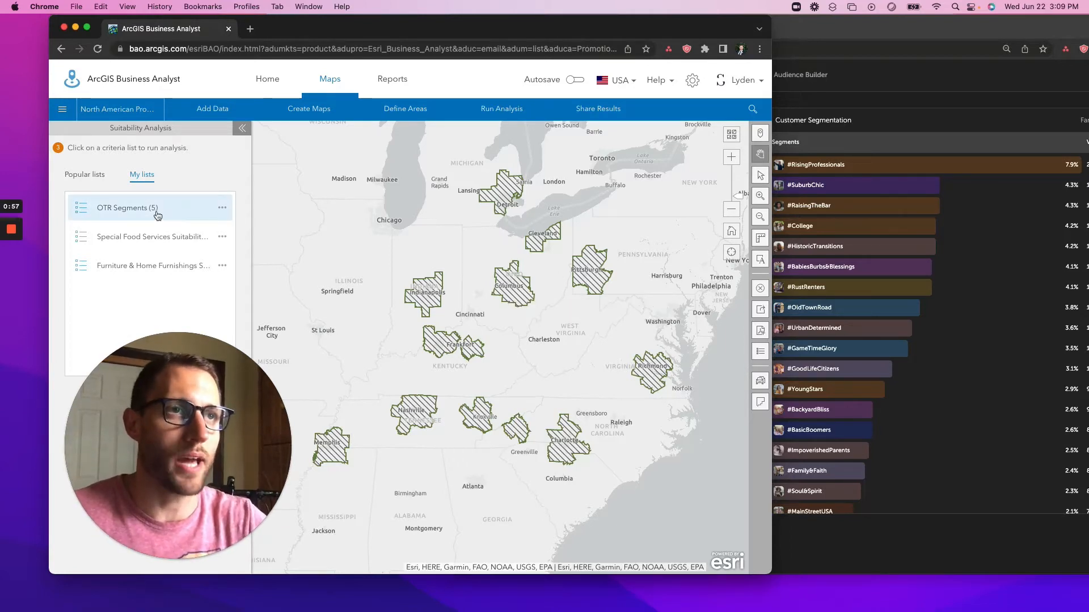
Run the suitability analysis with the OTR Segments (5) list and reset to equal weights.
left_click(132, 209)
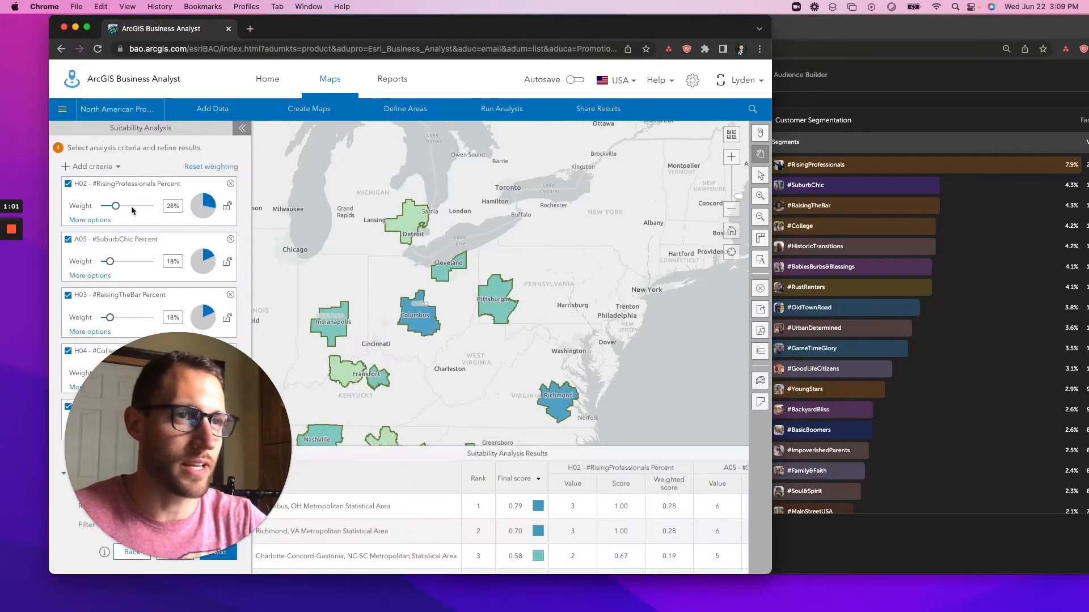
left_click(196, 167)
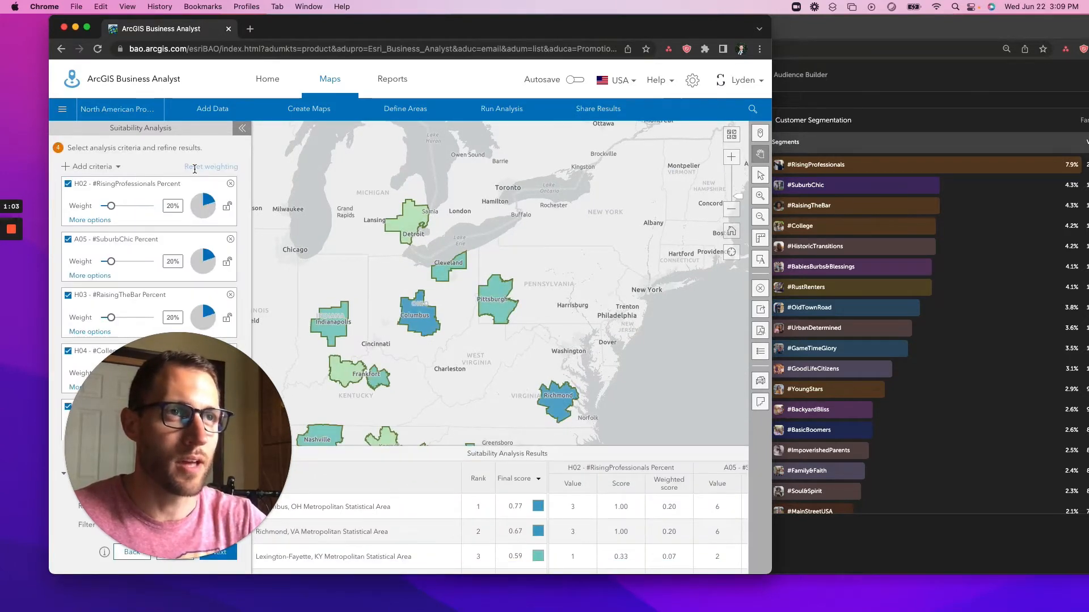
left_click_drag(190, 377, 639, 377)
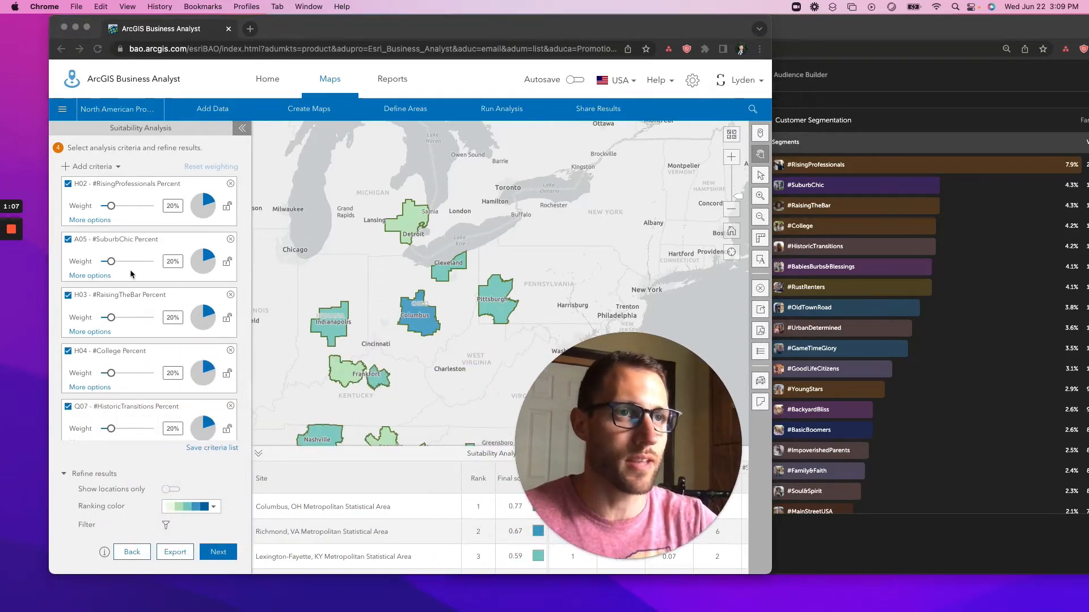
left_click(838, 168)
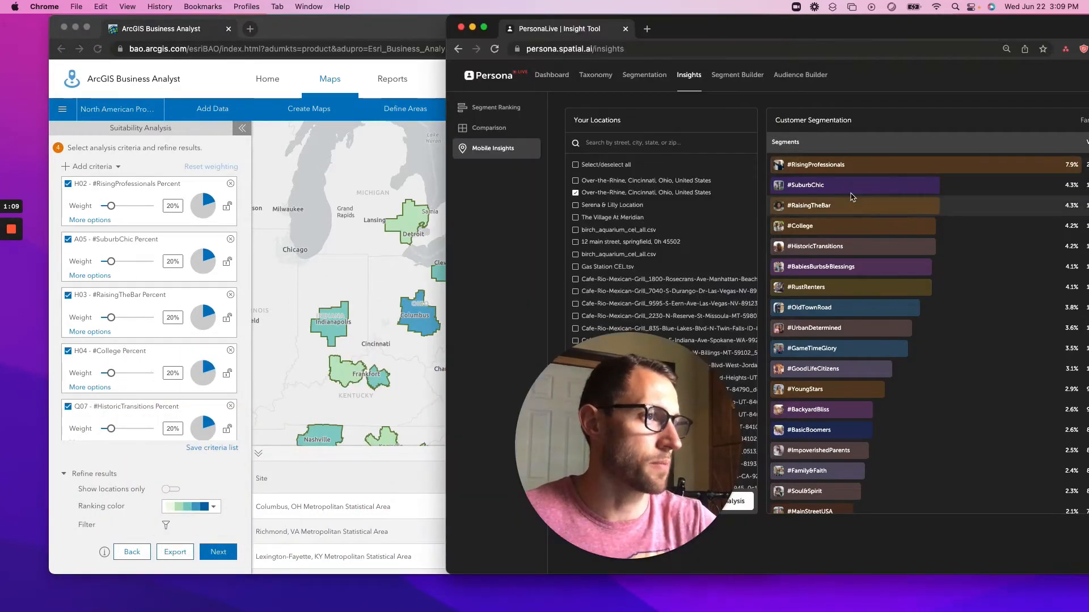
left_click(330, 271)
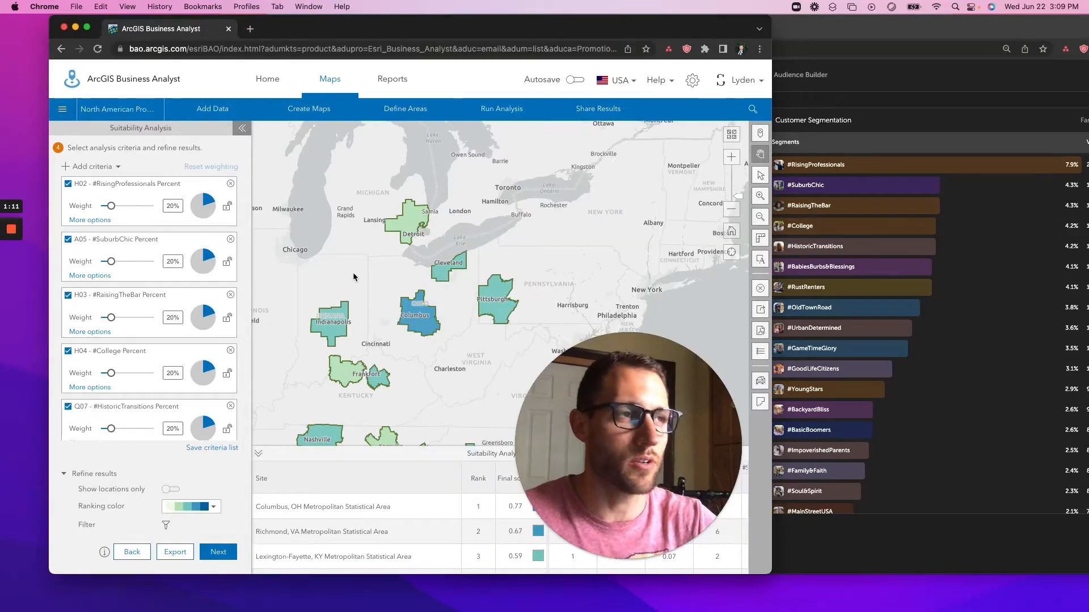
Set the #HistoricTransitions criterion weight to 21%.
scroll(119, 416, "down", 1)
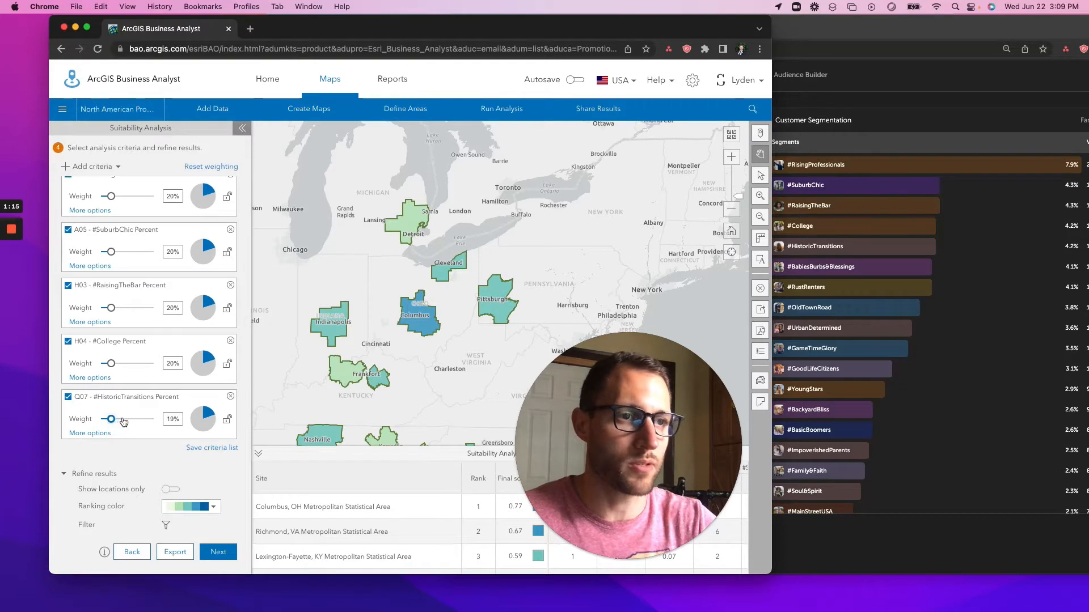
mouse_move(112, 420)
left_mouse_down()
mouse_move(150, 423)
mouse_move(112, 424)
left_mouse_up()
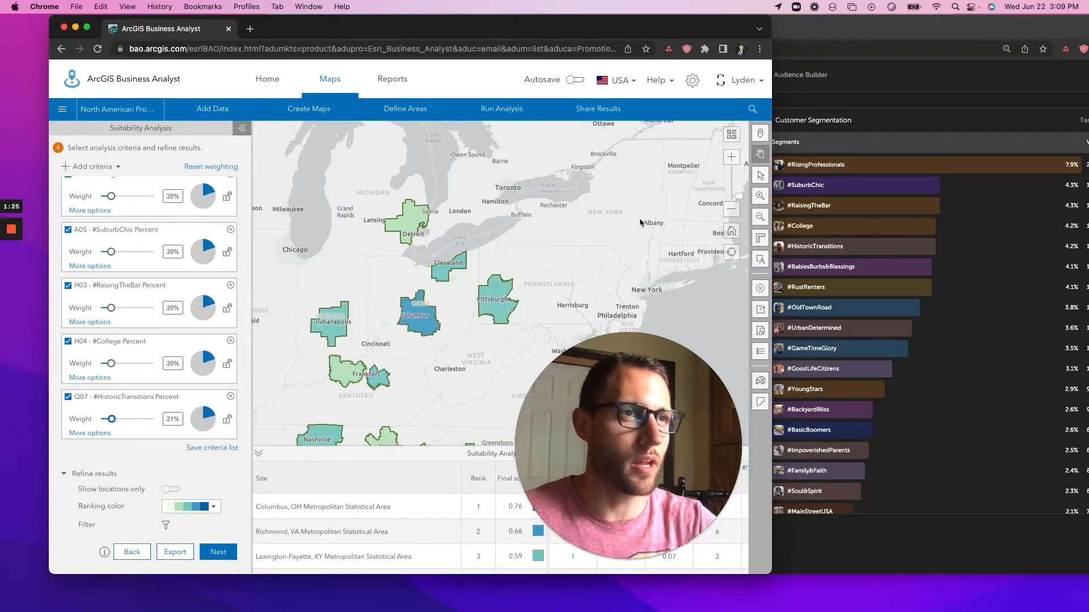
left_click(824, 181)
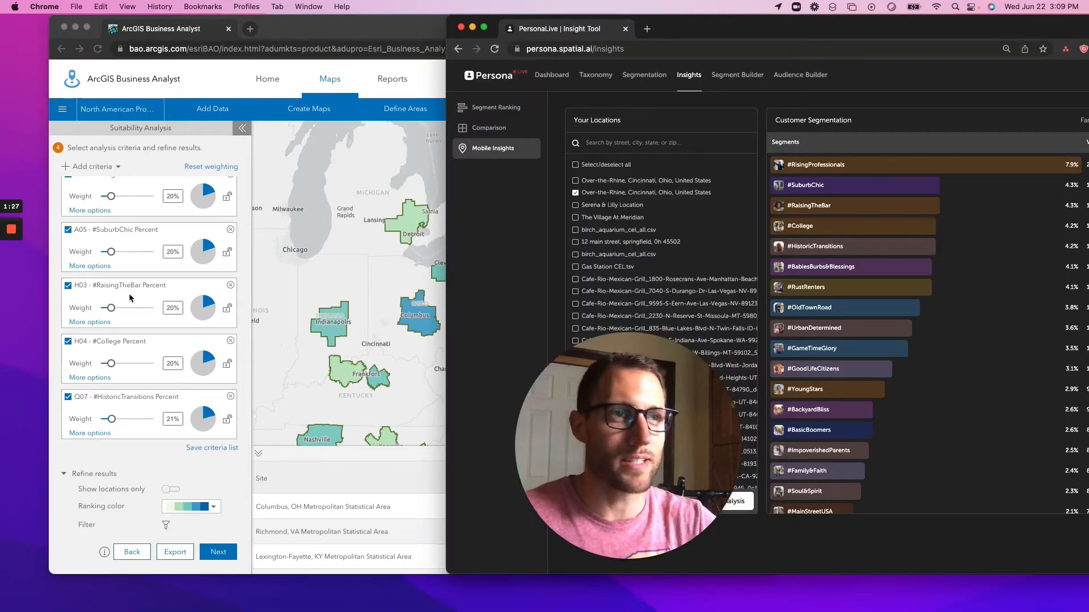
scroll(116, 209, "up", 1)
Drag the #RisingProfessionals Percent weight slider up to 35%.
left_click(116, 208)
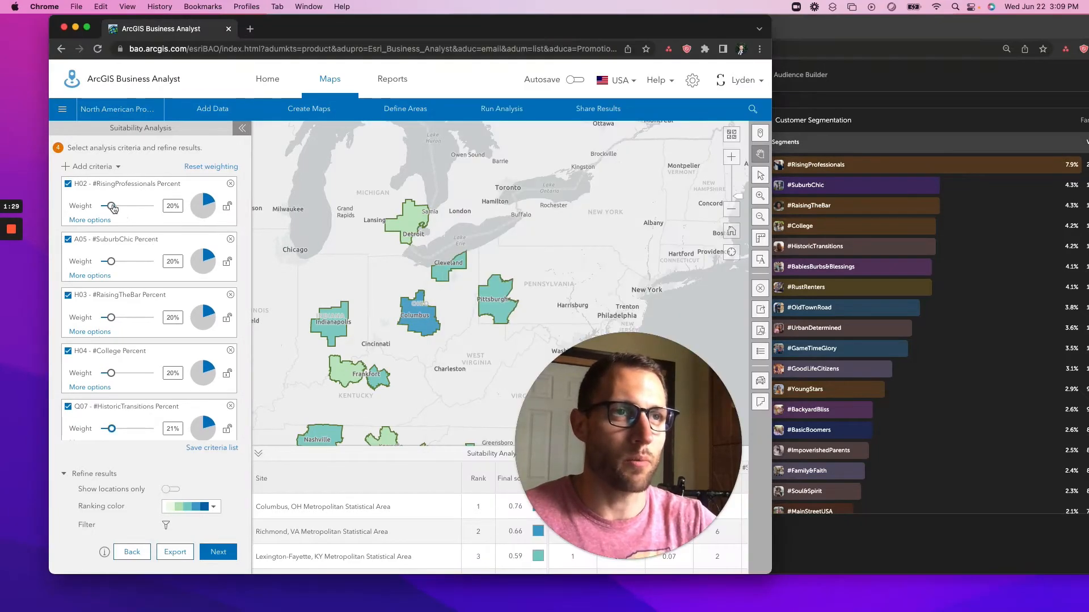
left_click_drag(115, 208, 120, 208)
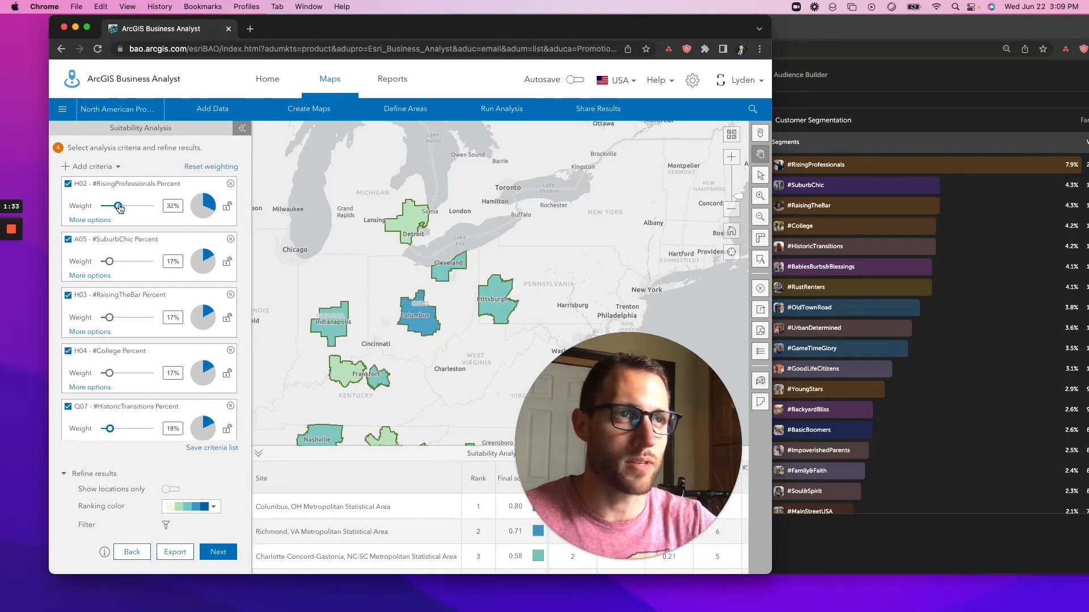
mouse_move(420, 316)
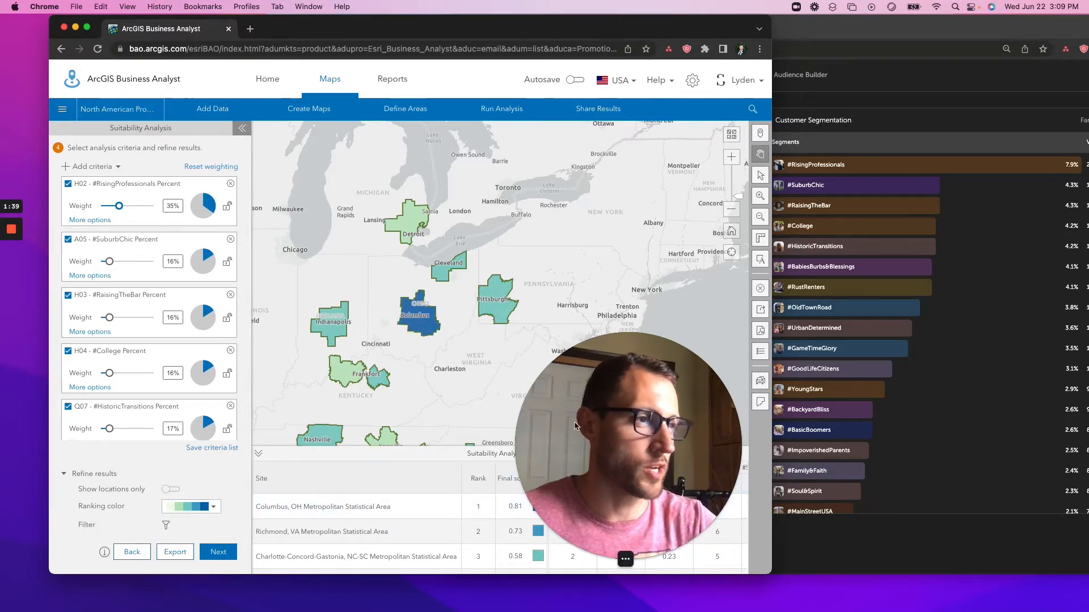
left_click_drag(563, 432, 67, 432)
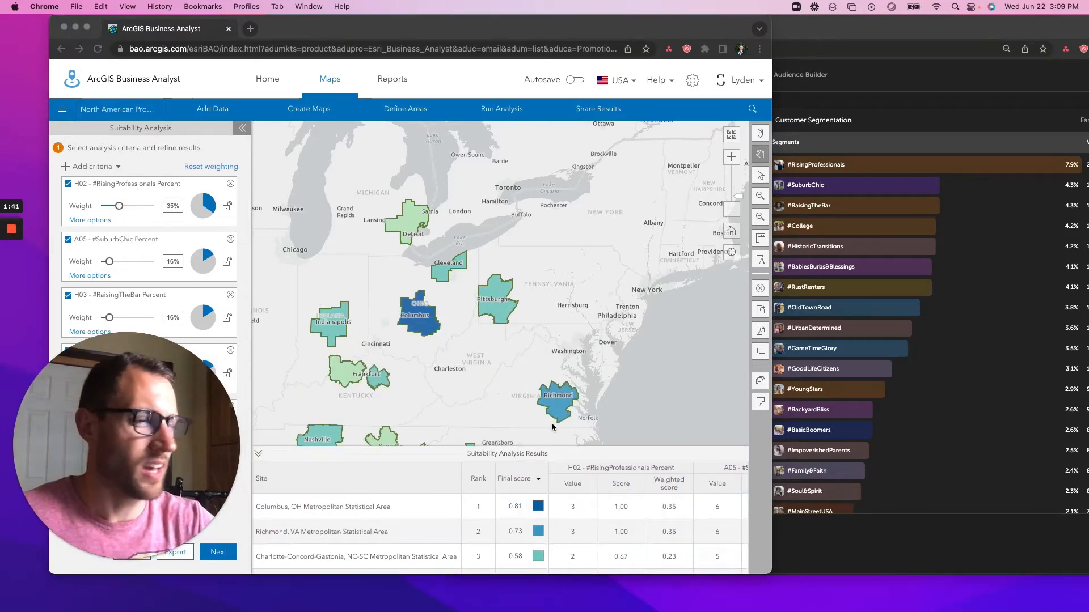